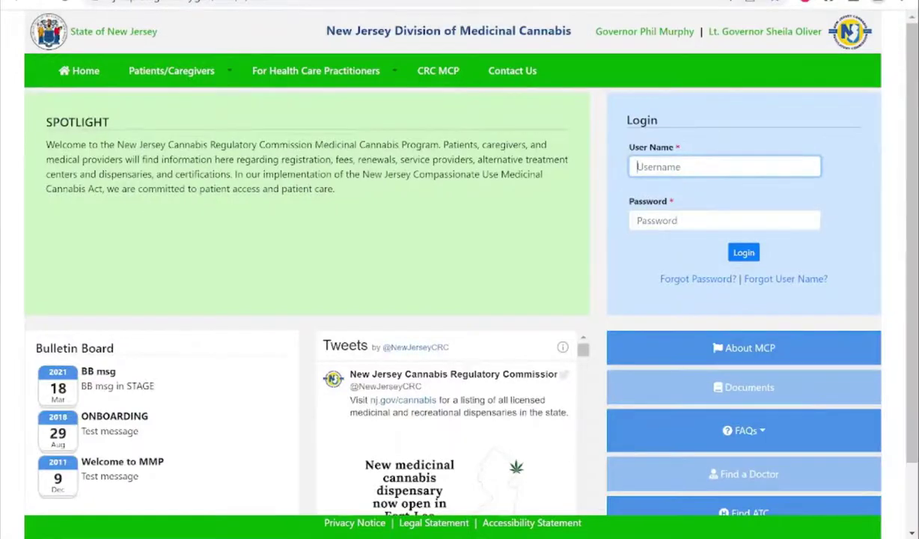
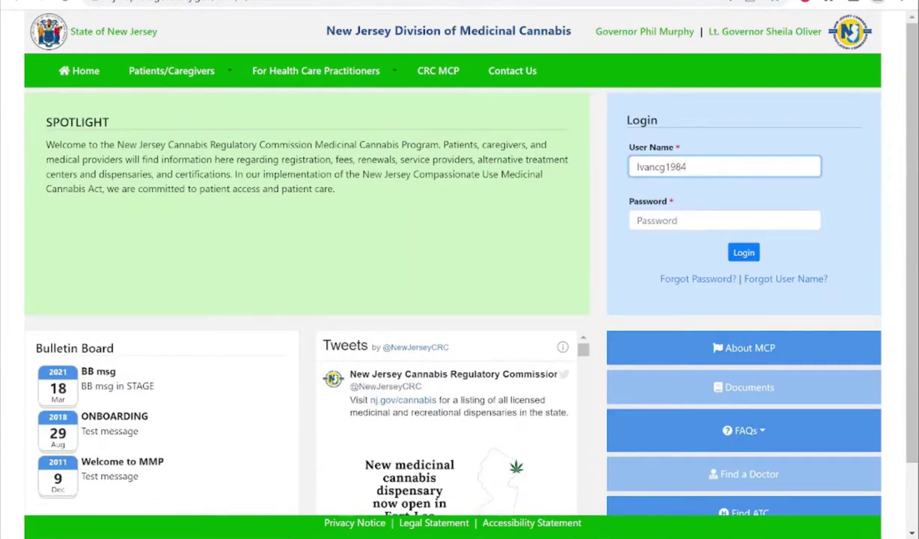
Log in to the portal with the patient's user name and password.
click(724, 220)
text(••••••••)
key(Return)
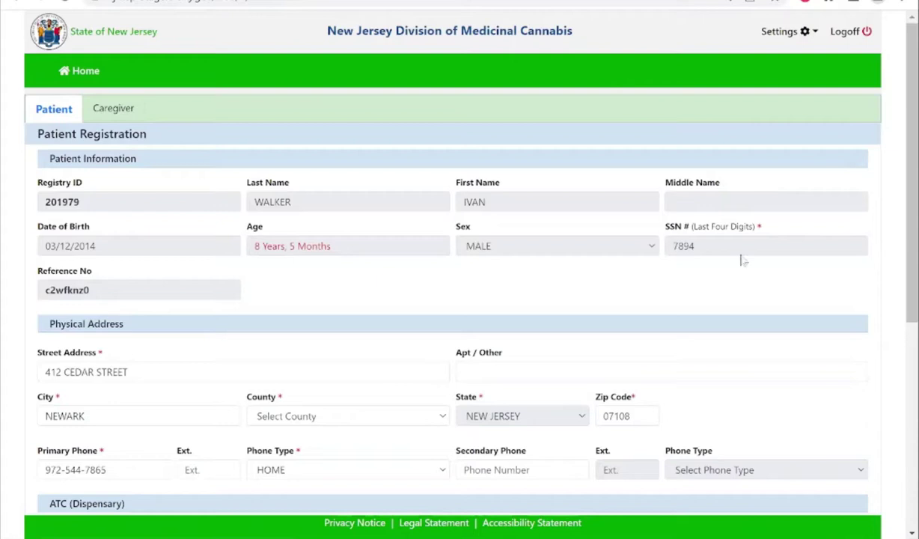
Set county to ESSEX, choose dispensary Stest Bigone-25 in Trenton, and check the accuracy attestation.
click(420, 413)
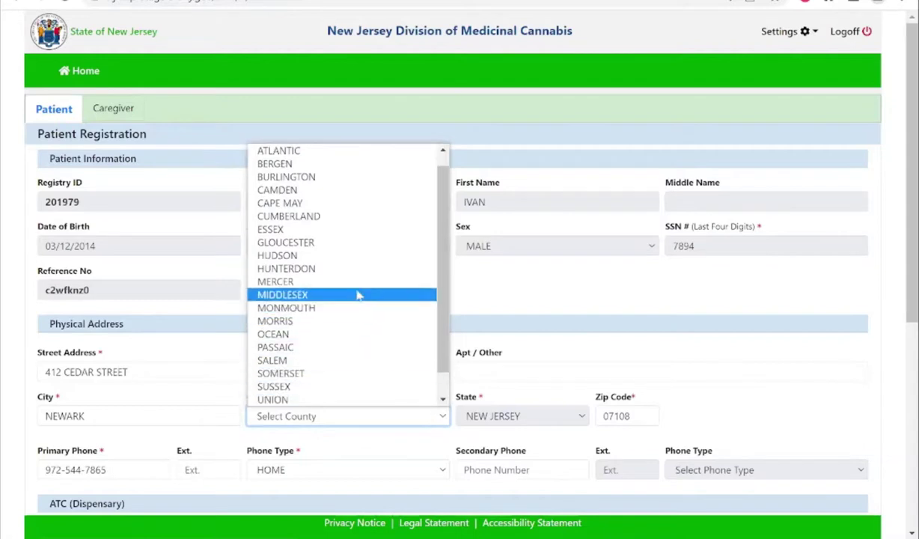
click(346, 230)
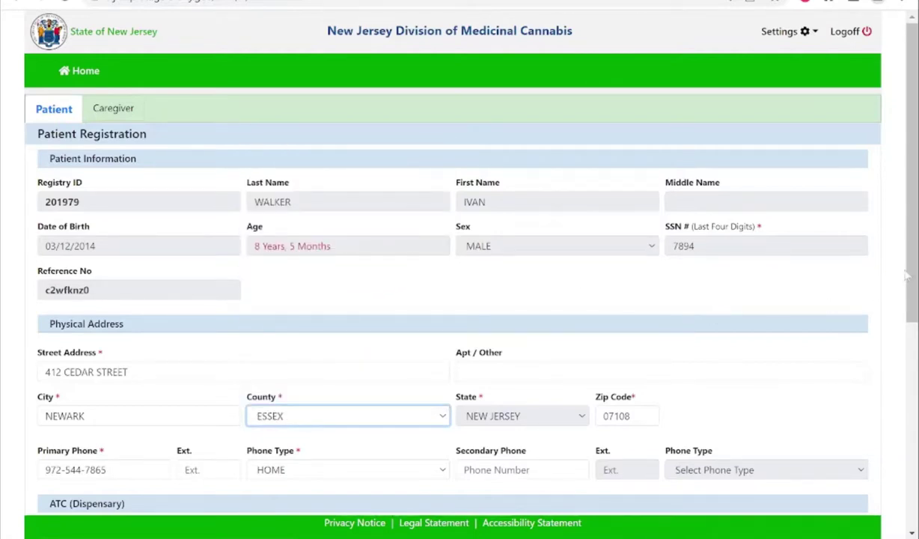
drag(909, 276, 901, 441)
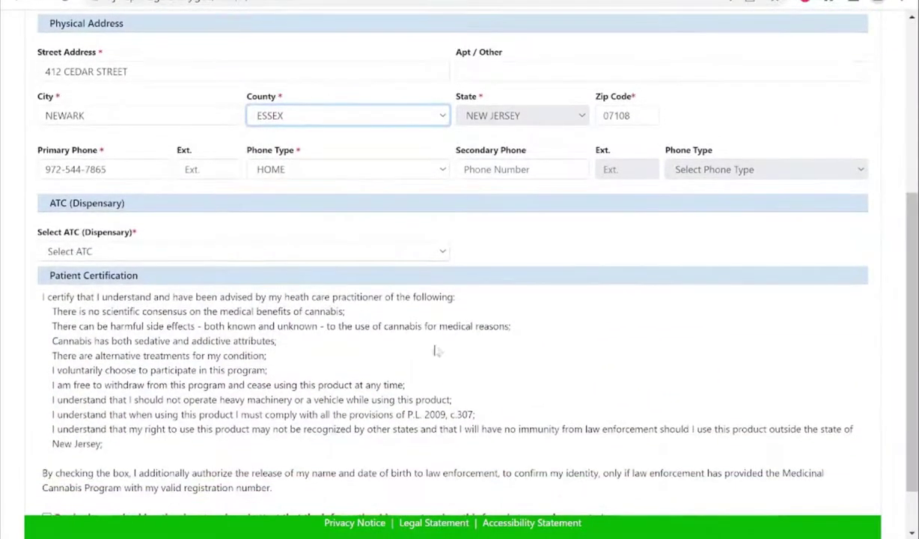
click(348, 256)
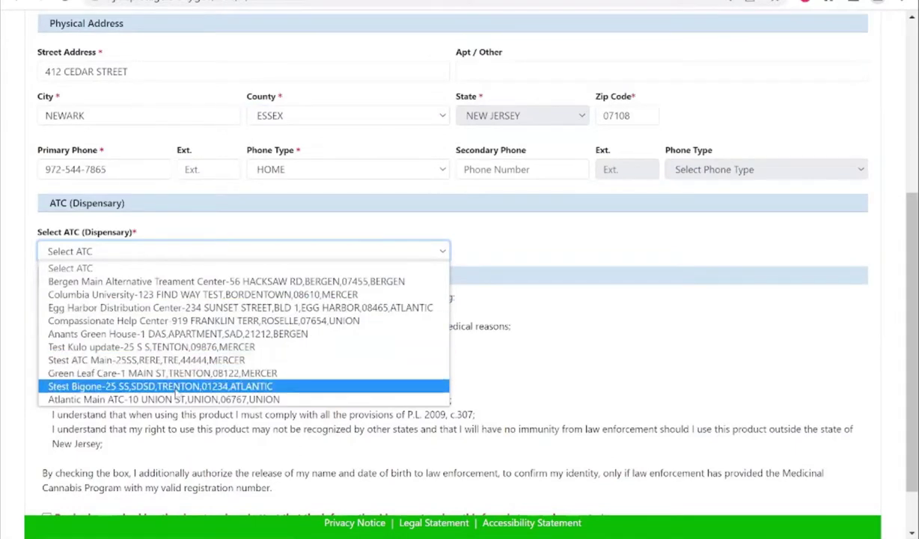
click(177, 386)
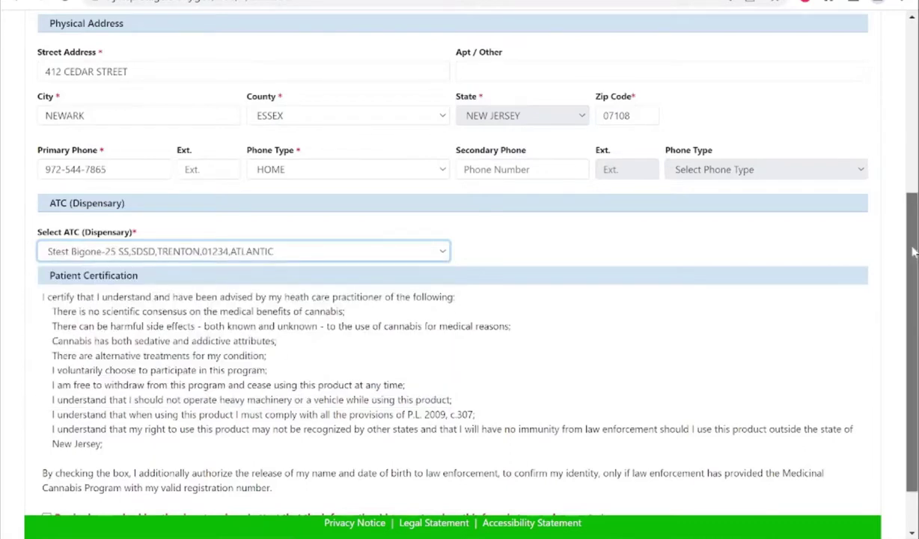
drag(912, 255, 912, 288)
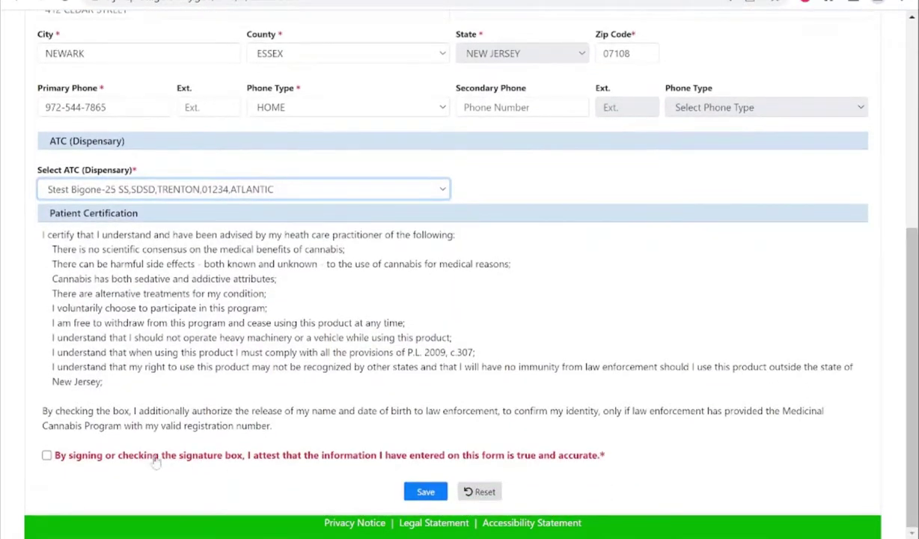
click(47, 455)
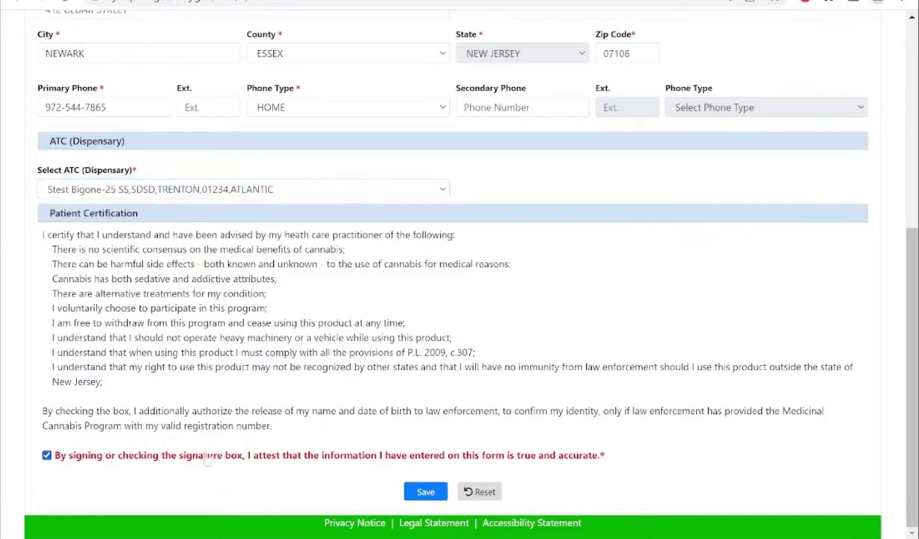
Save the patient registration and continue past the confirmation modal to the Documents section.
click(423, 492)
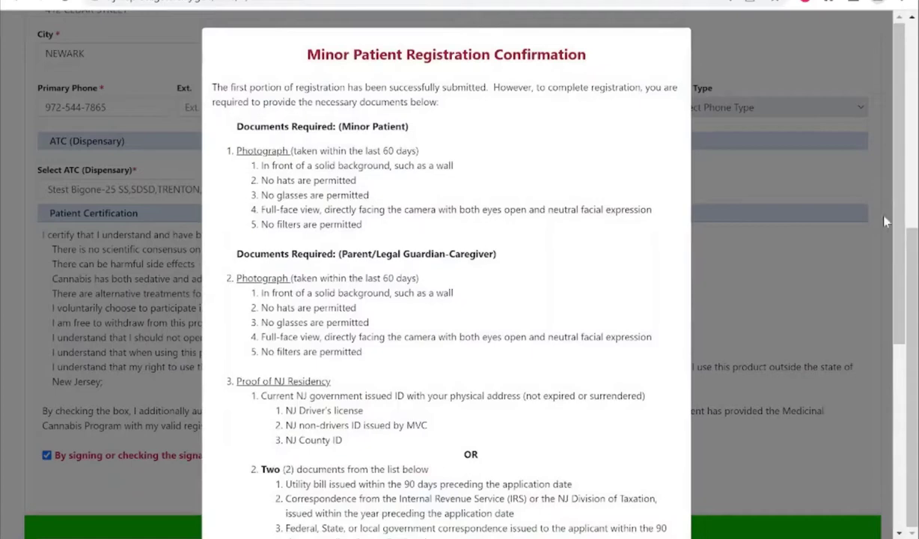
scroll(898, 282, down, 2)
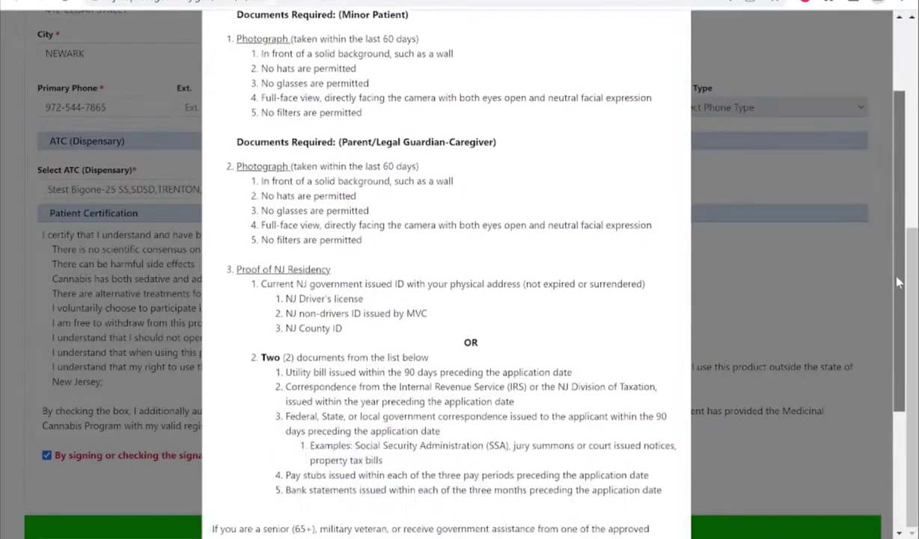
drag(898, 281, 900, 443)
click(445, 496)
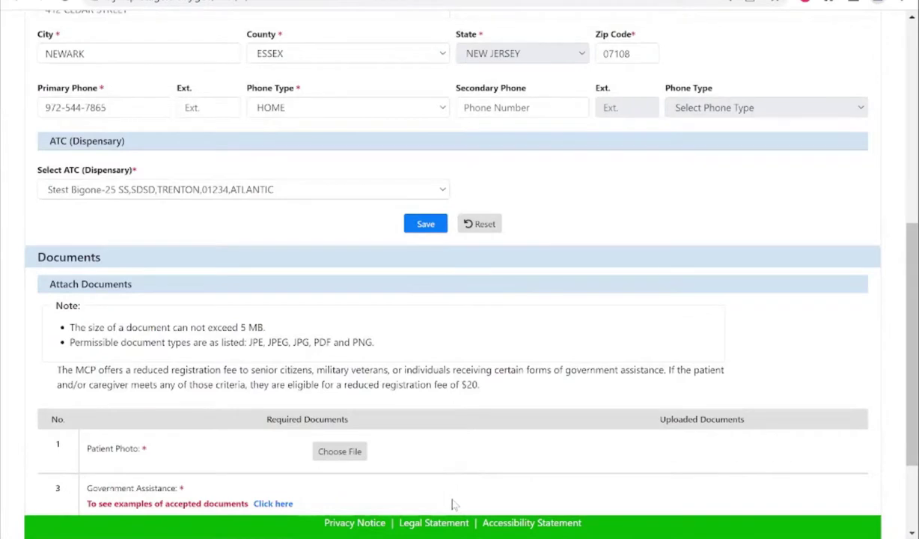
Attach mmpphoto as the patient photo.
drag(913, 315, 913, 374)
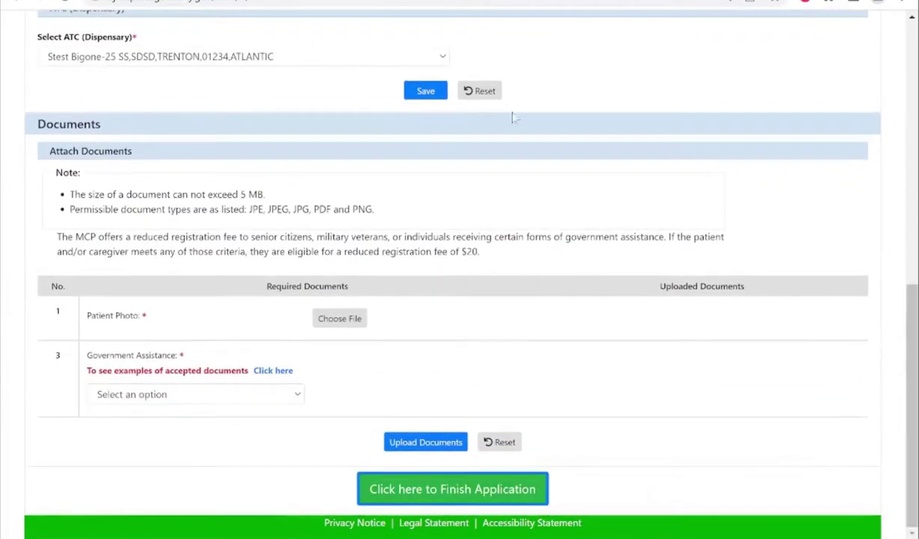
click(340, 318)
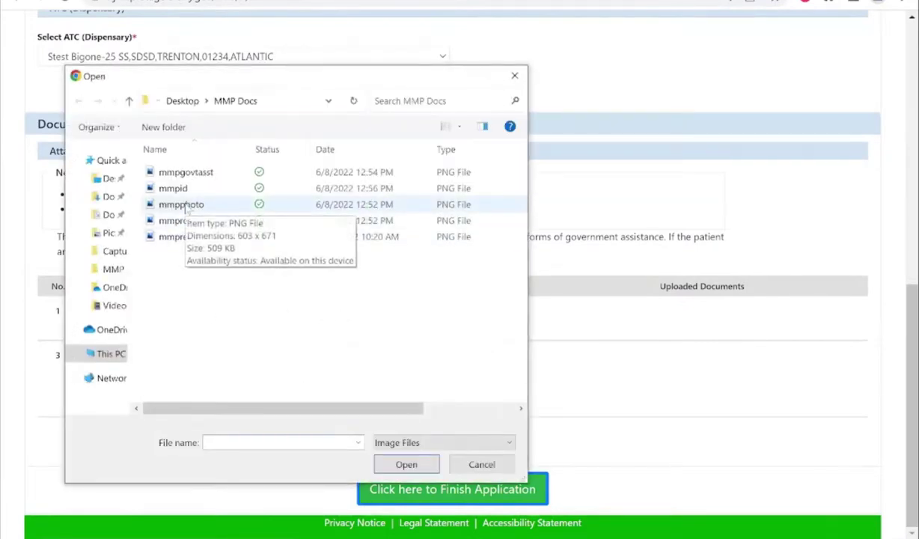
double_click(185, 207)
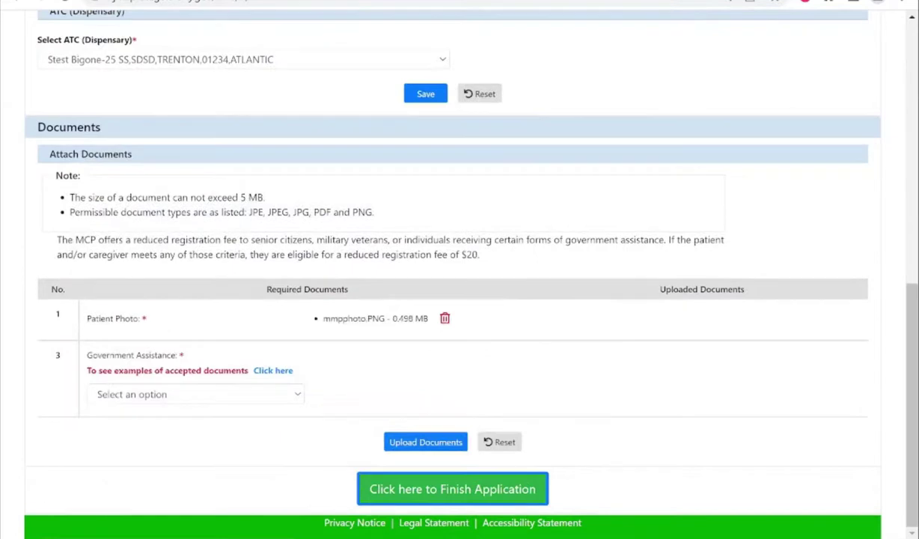
Set government assistance to NEW JERSEY MEDICAID PROGRAM, attach mmpgovtasst, and upload the documents.
click(272, 393)
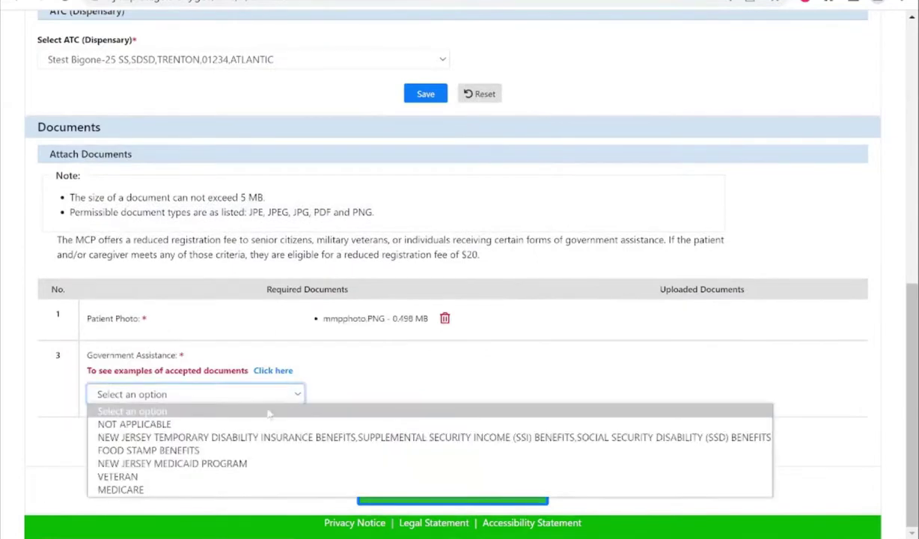
click(232, 463)
click(339, 423)
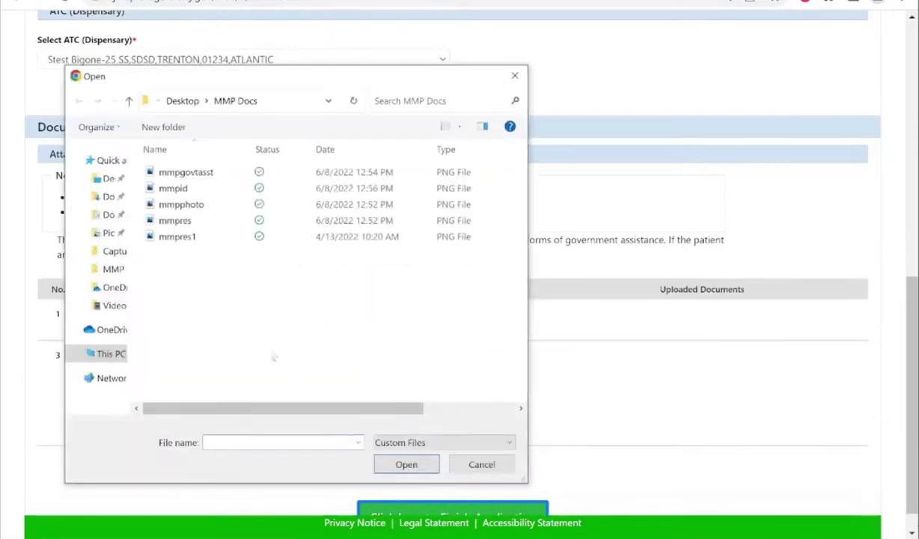
double_click(185, 172)
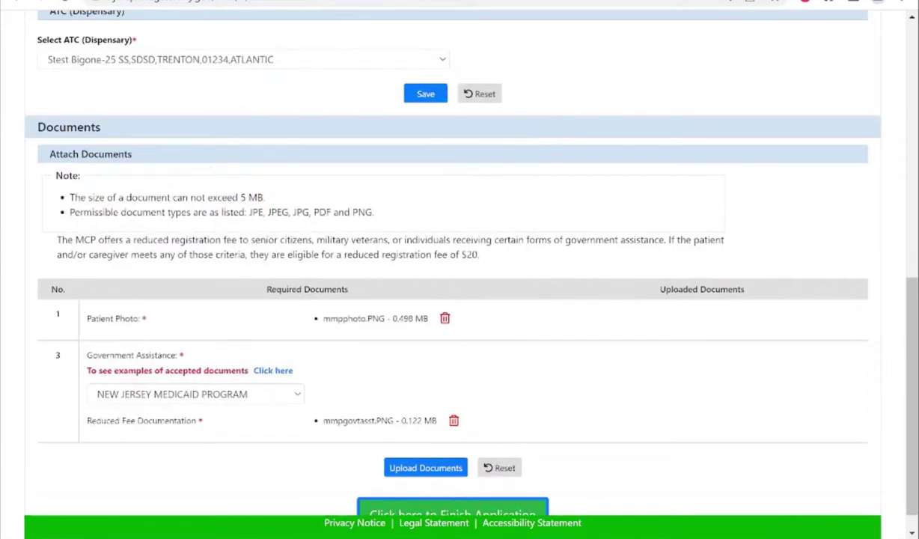
click(418, 469)
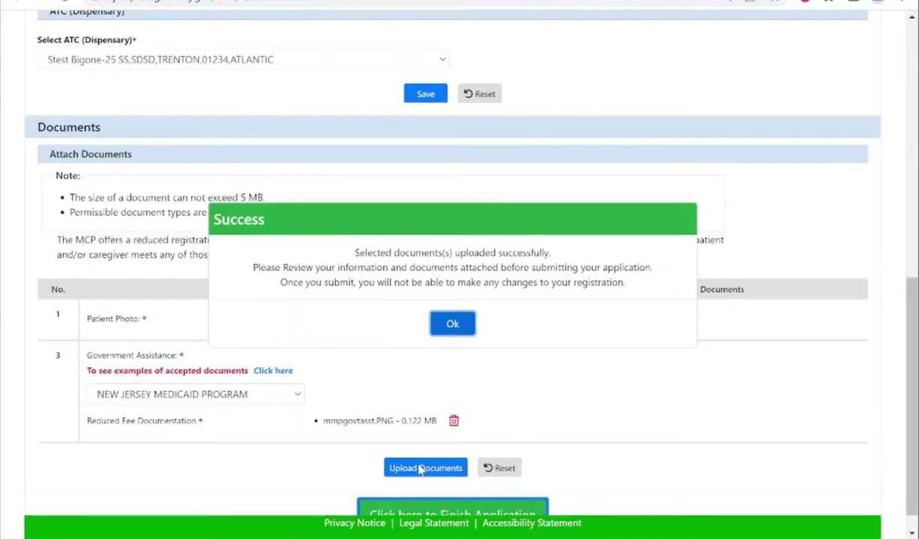
click(452, 324)
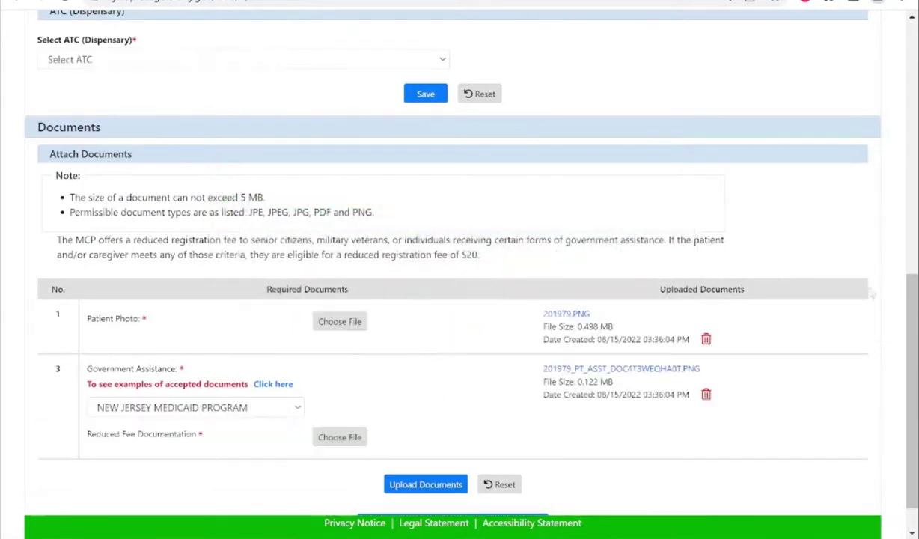
scroll(914, 314, down, 1)
On the caregiver registration details, enter the caregiver's street address and city.
drag(914, 314, 909, 86)
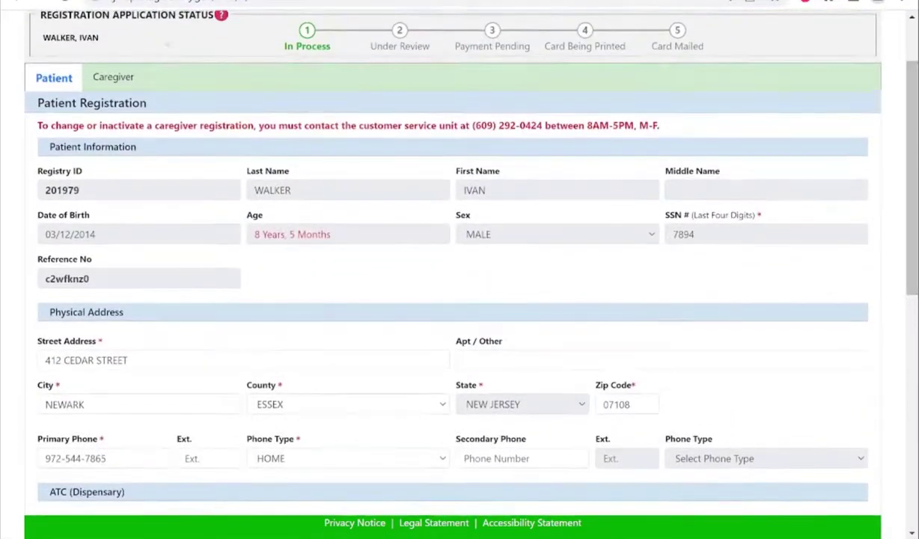
click(109, 83)
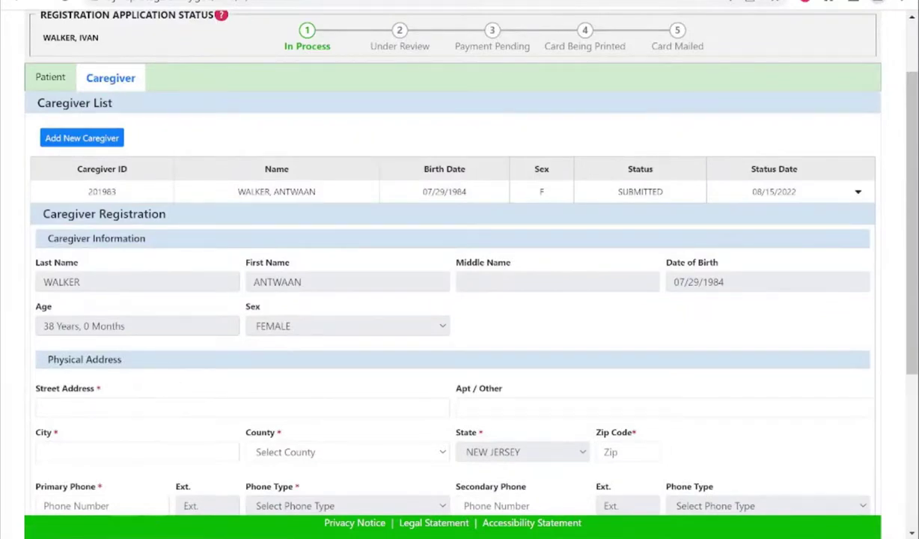
click(43, 407)
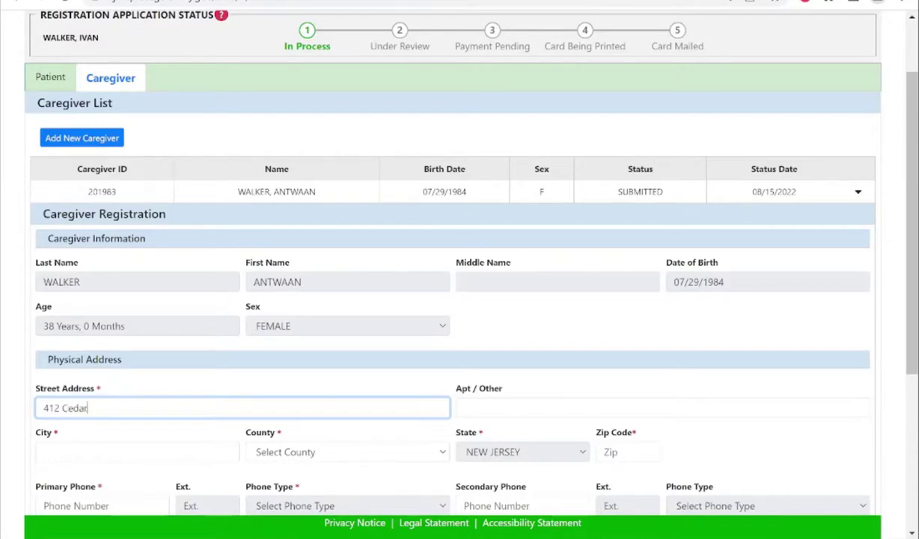
key(Tab)
key(Tab)
text(newar)
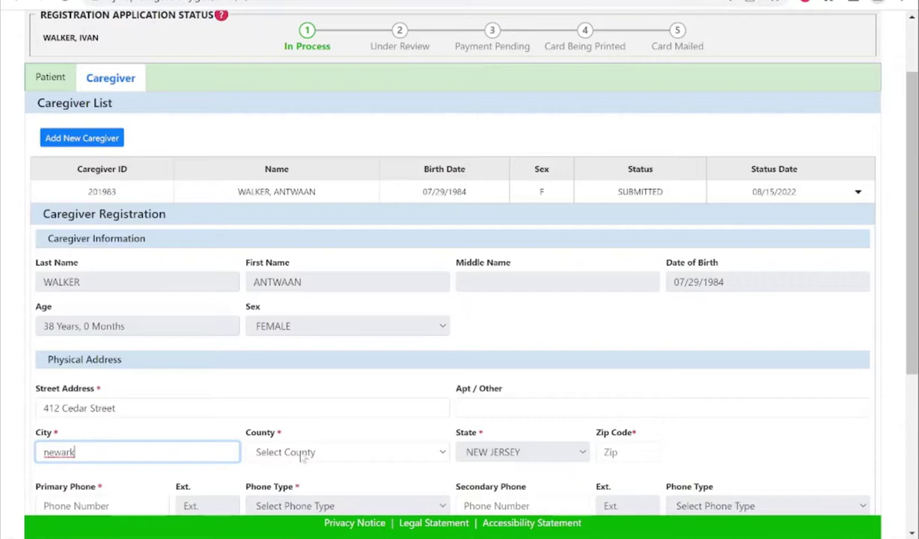
Set the caregiver's county to ESSEX and enter the zip code and primary phone number.
click(295, 451)
click(284, 278)
key(Tab)
text(07108)
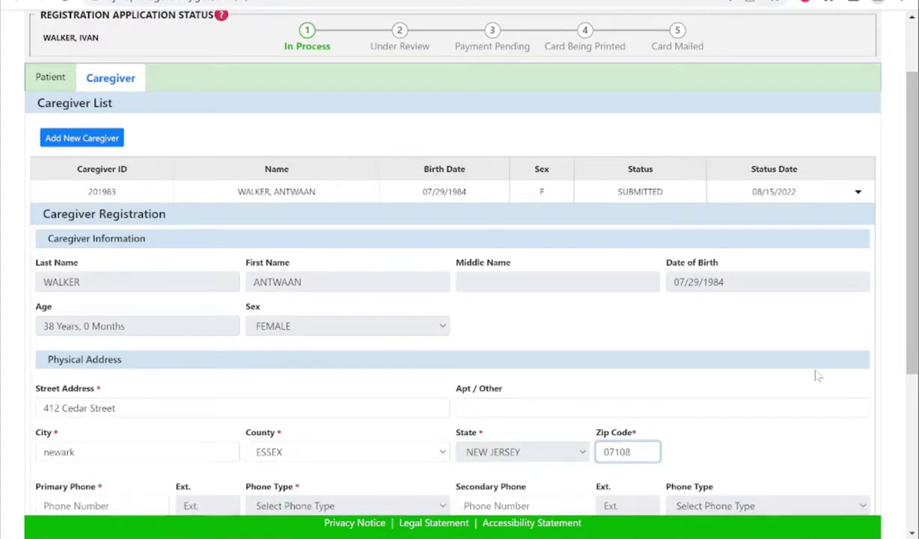
key(Tab)
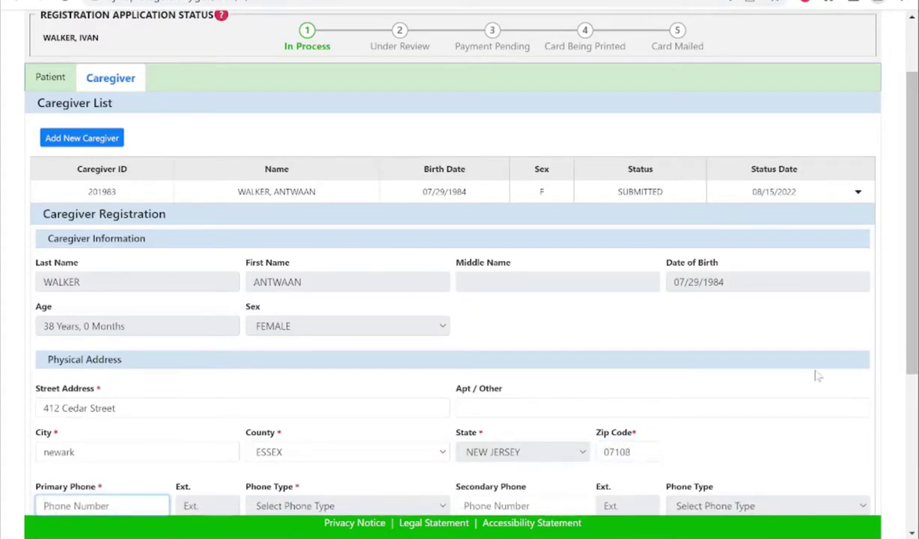
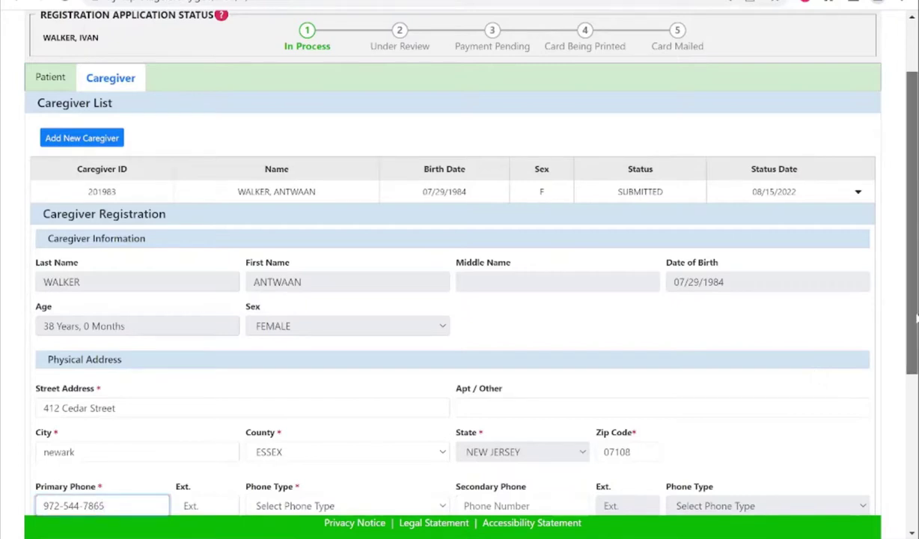
Set the caregiver's phone type to CELL.
scroll(817, 375, down, 3)
click(385, 338)
click(299, 383)
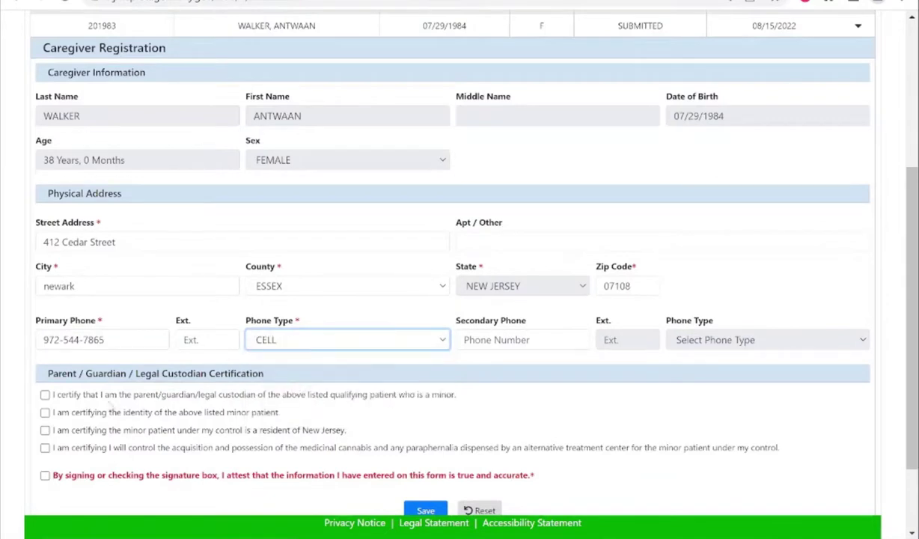
Check the three guardian certifications and the signature attestation, then save the caregiver details.
click(46, 412)
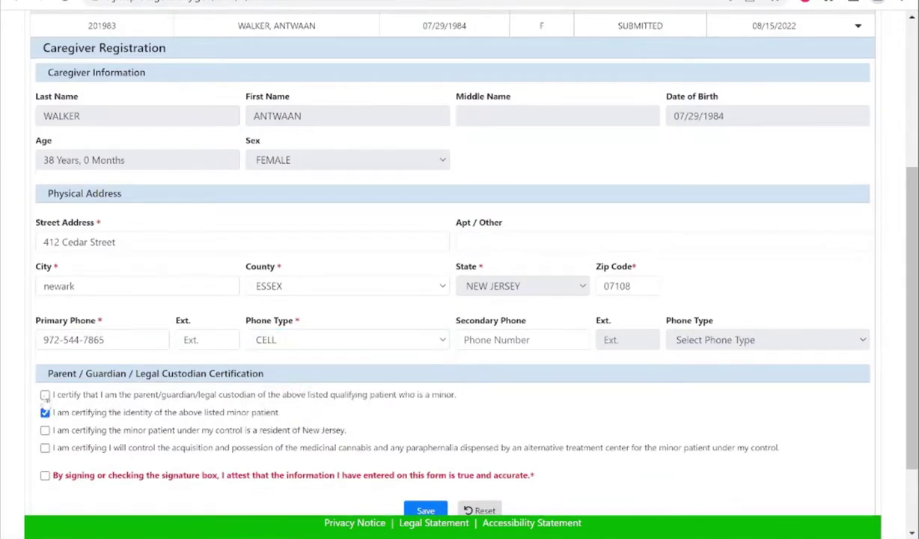
click(45, 394)
click(45, 447)
click(45, 475)
drag(911, 308, 912, 367)
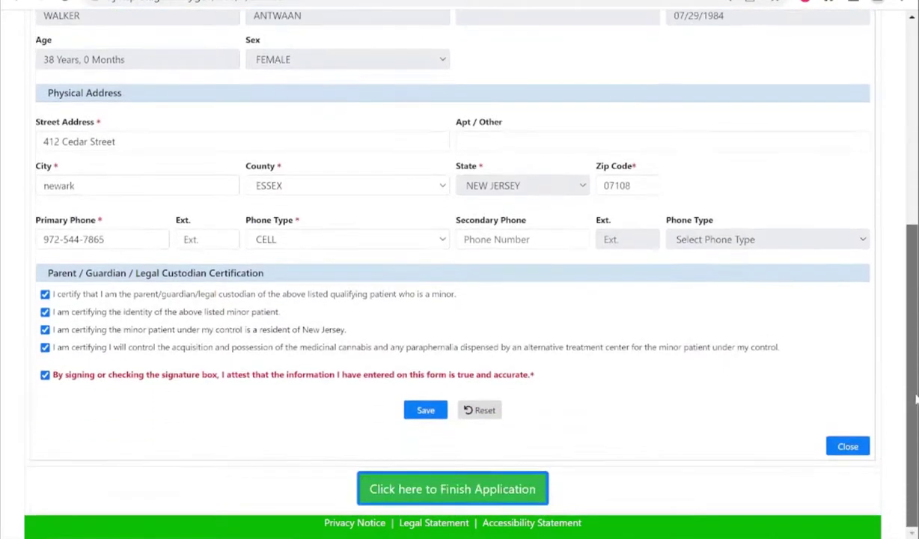
click(433, 413)
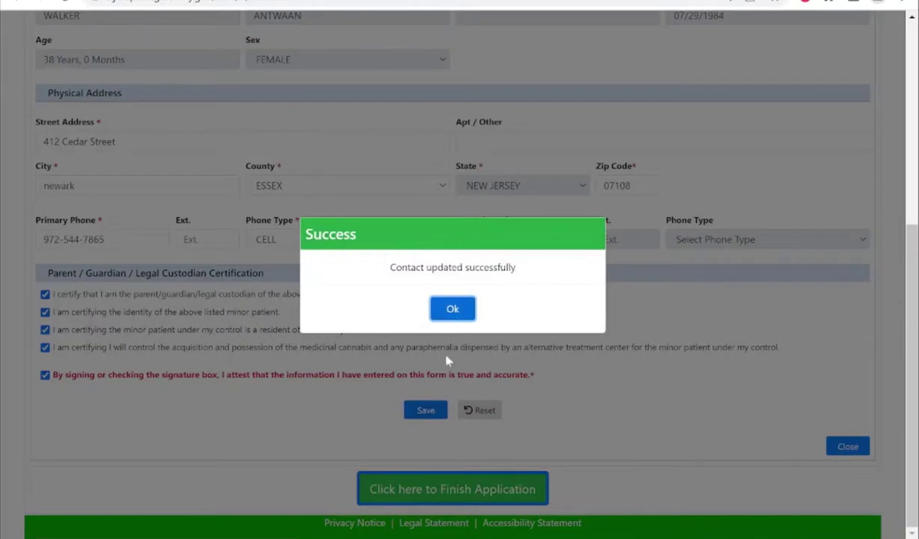
click(456, 312)
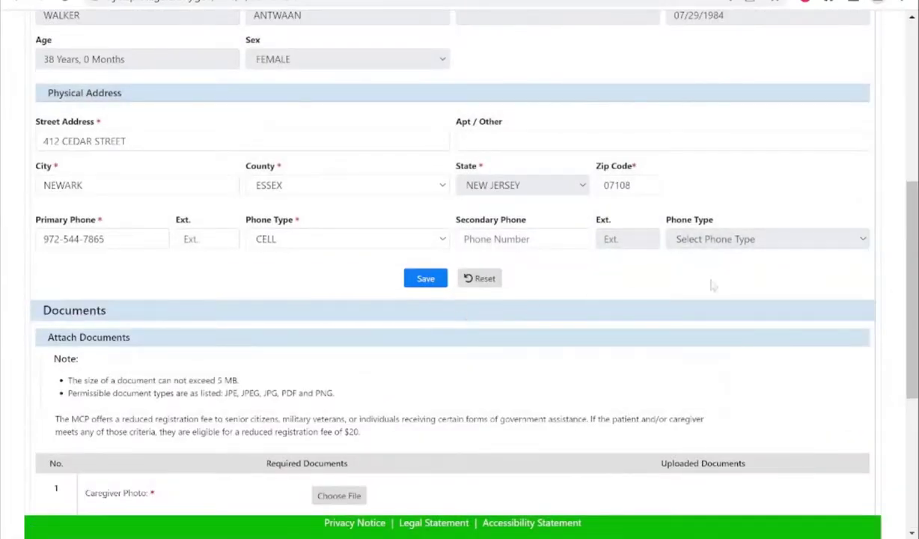
Attach mmpphoto.PNG as the caregiver photo.
drag(909, 228, 912, 341)
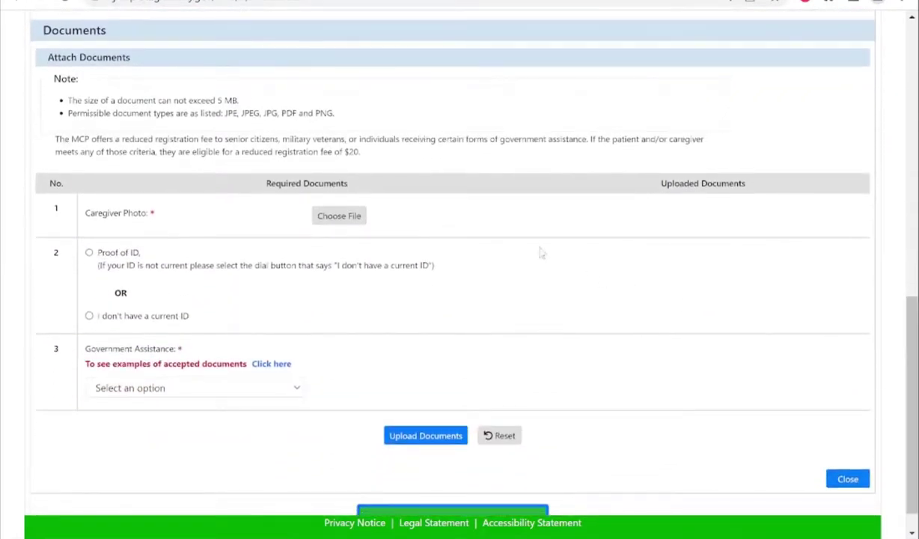
click(337, 221)
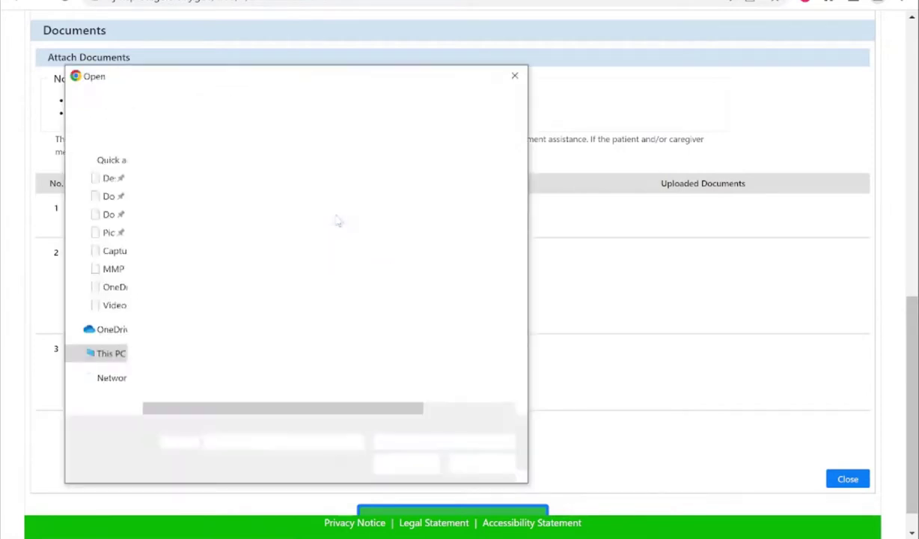
click(211, 208)
double_click(212, 211)
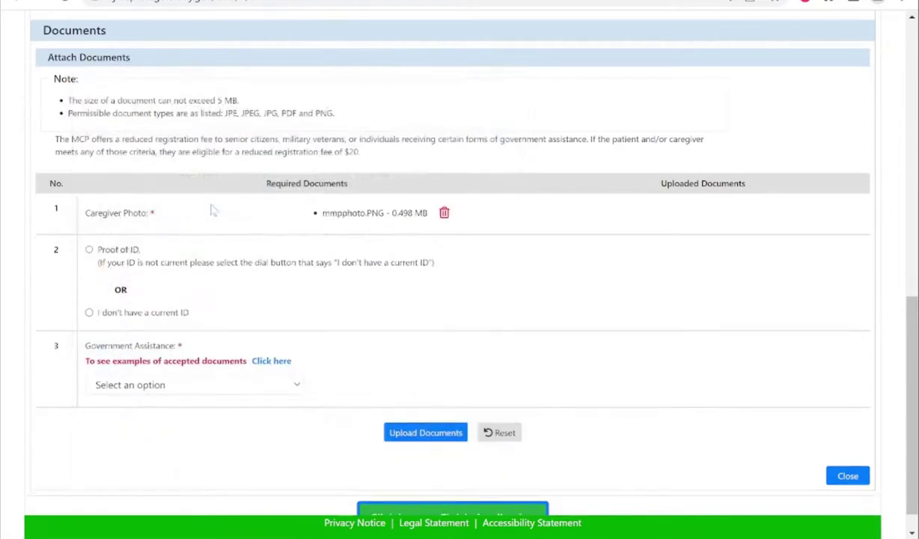
Add mmpid.PNG as CURRENT NJ DIGITAL LICENSE proof of ID and enter the license number.
click(89, 250)
click(199, 284)
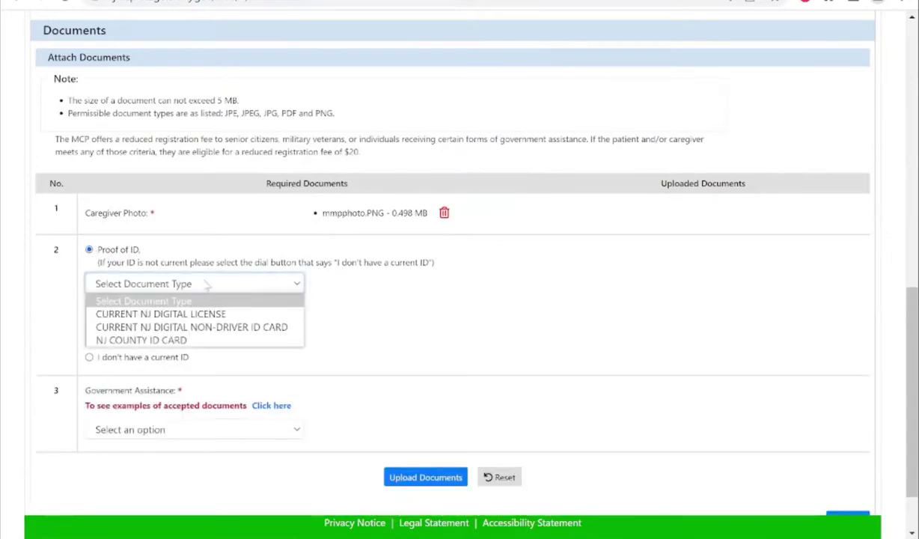
click(170, 314)
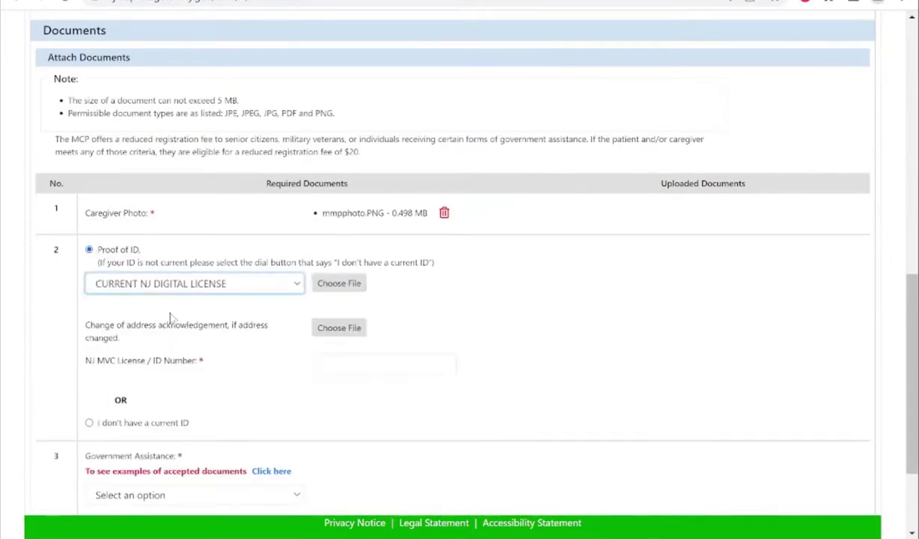
click(332, 284)
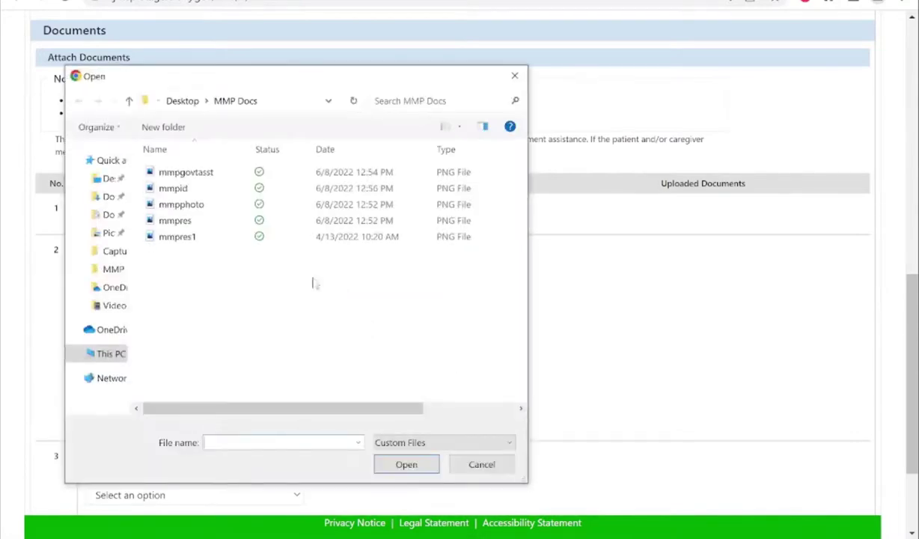
double_click(187, 189)
click(383, 363)
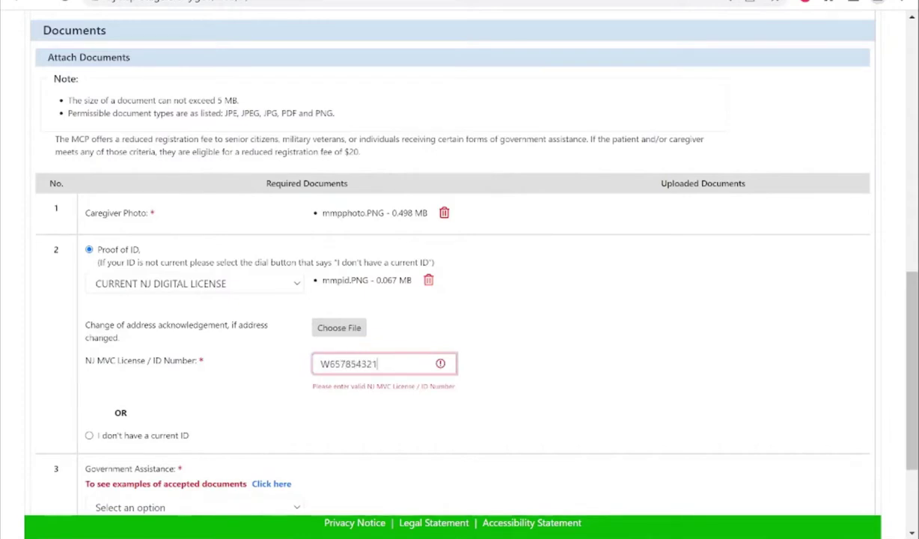
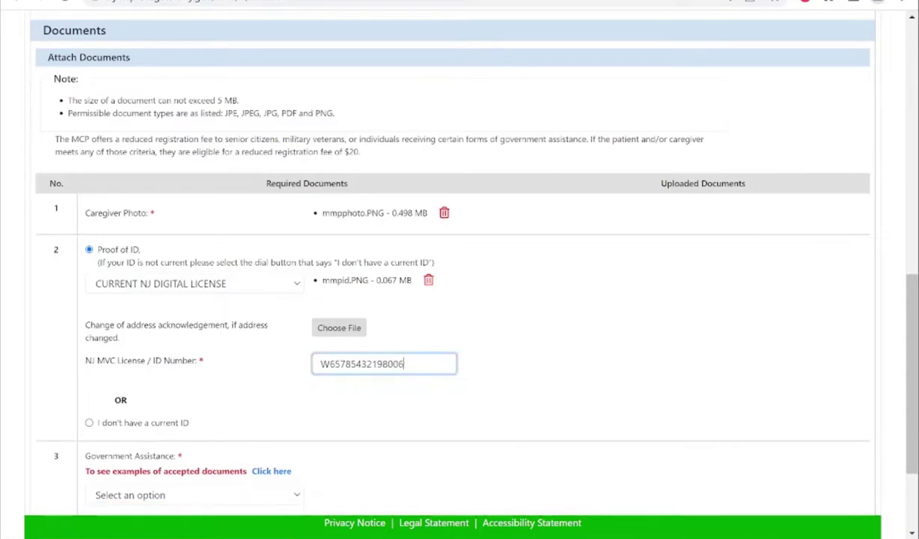
Choose MEDICARE as government assistance and complete the caregiver document upload.
click(269, 493)
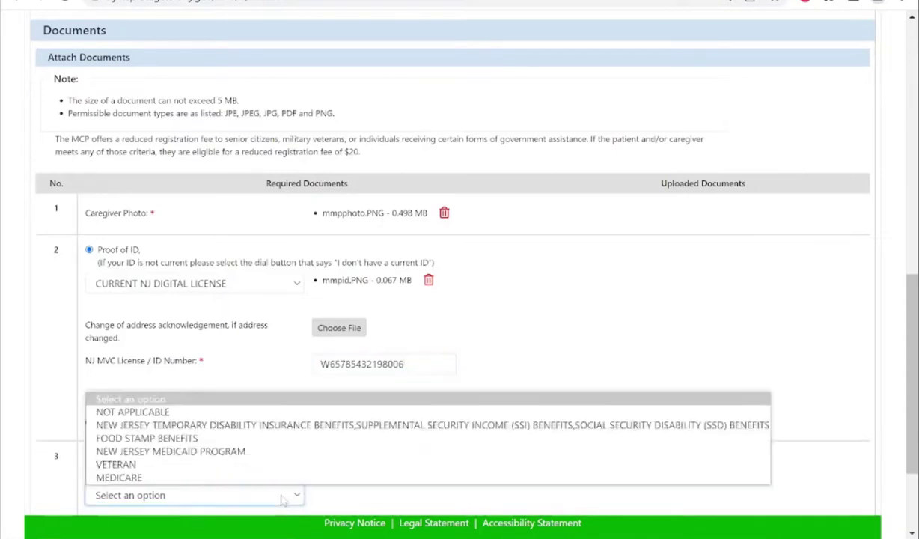
click(199, 478)
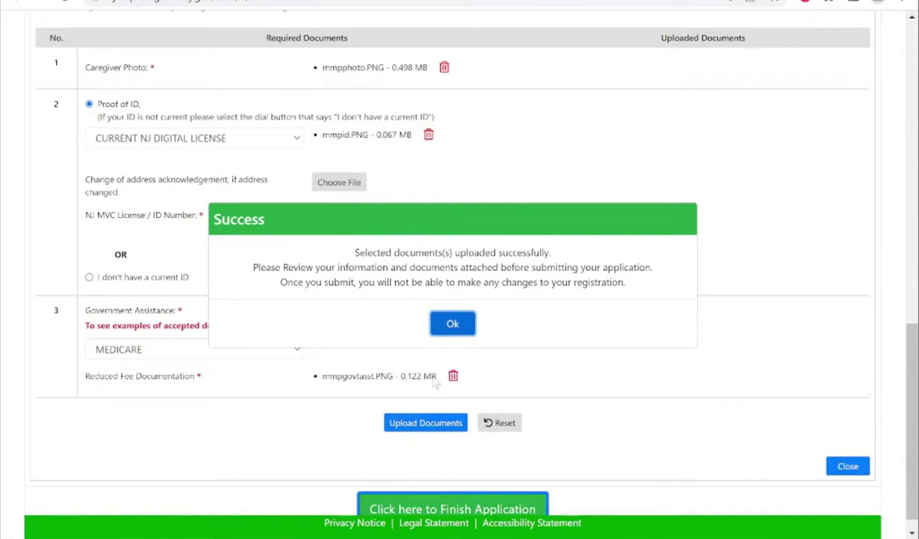
click(452, 326)
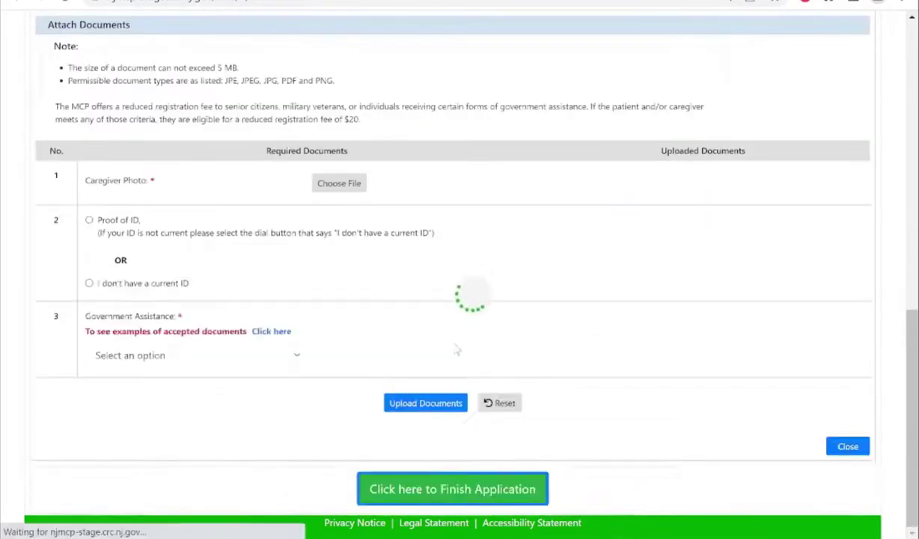
Finish the application and confirm submission with Yes.
scroll(875, 329, down, 2)
click(444, 493)
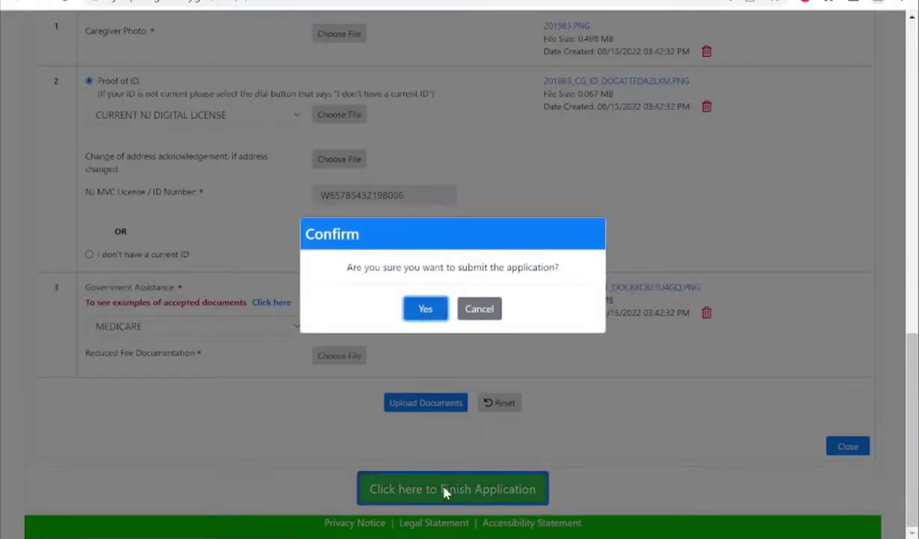
click(425, 310)
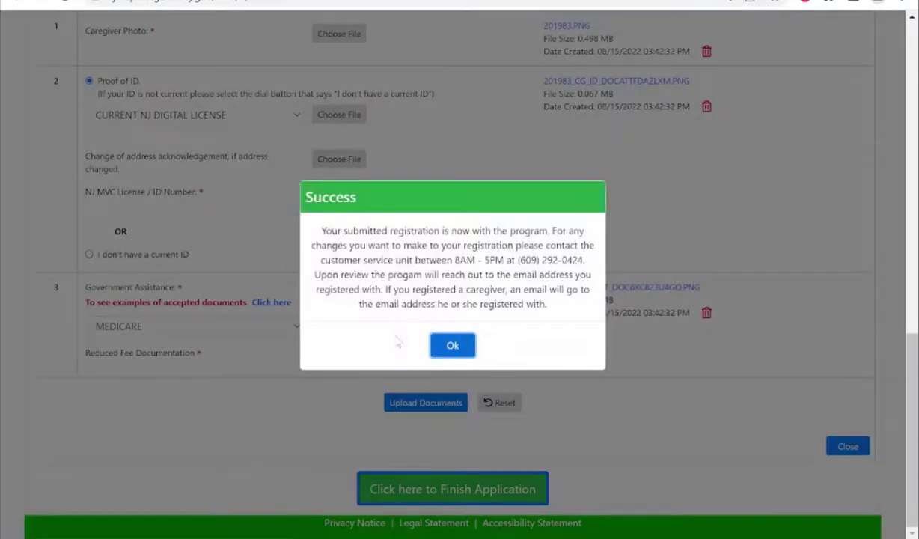